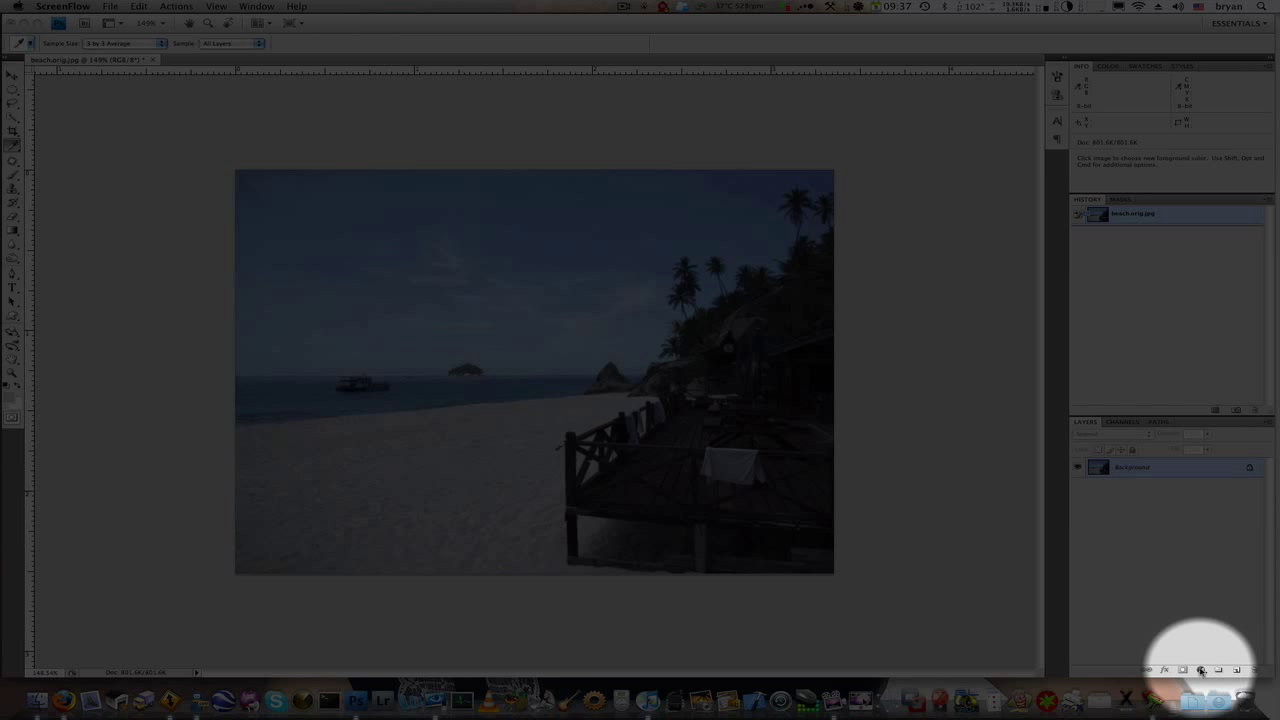
Add a Curves adjustment layer above the beach photo from the Layers panel
{"action": "left_click", "coordinate": [1201, 669]}
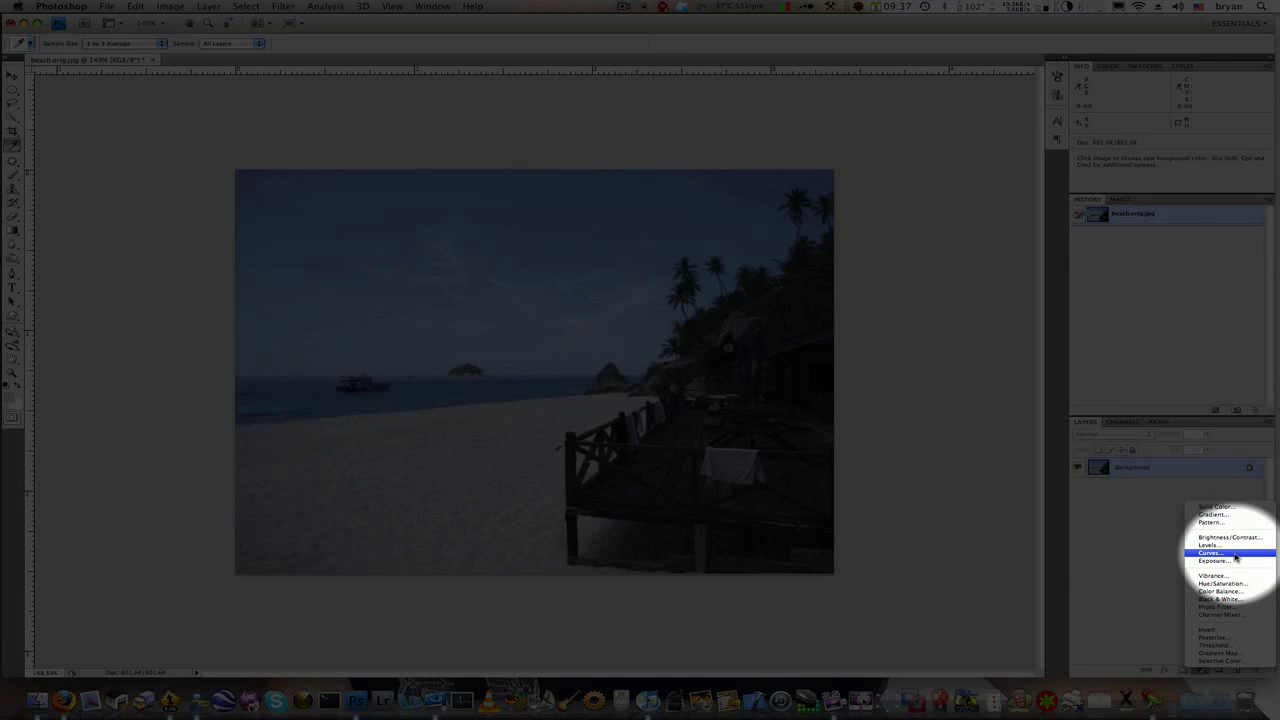
{"action": "left_click", "coordinate": [1236, 555]}
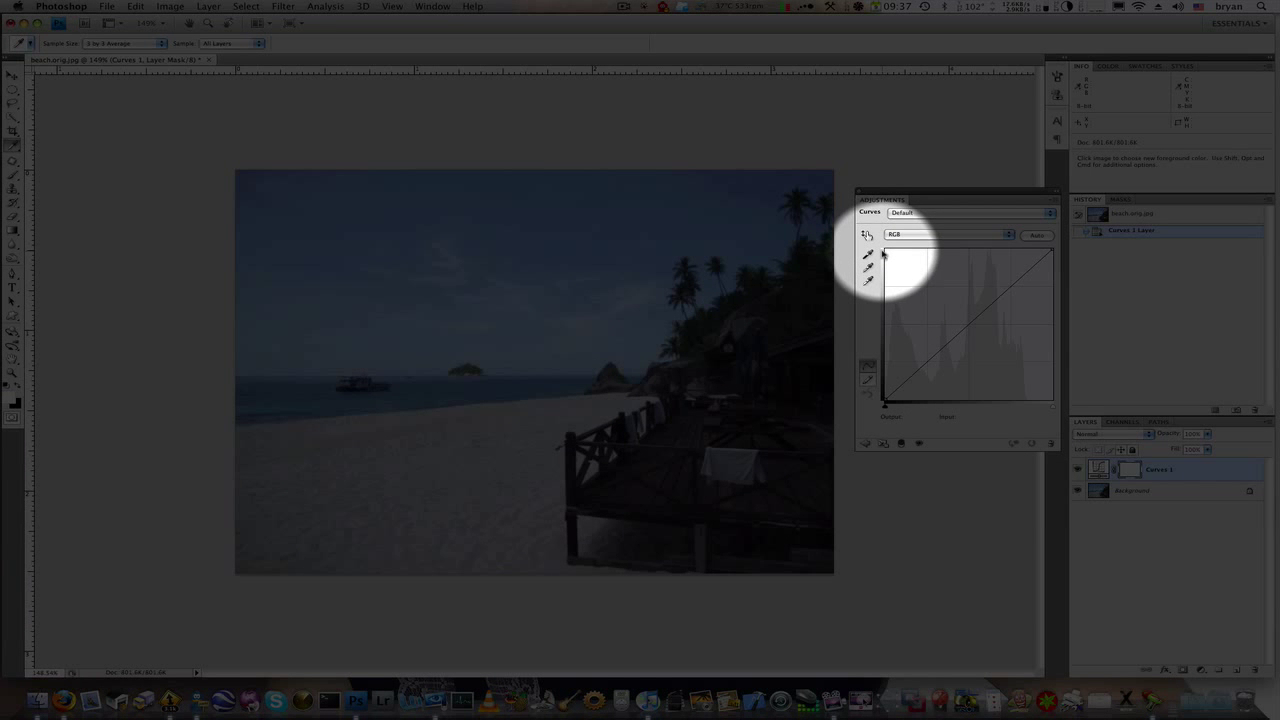
Set the Curves black point by sampling a dark shadow in the beach photo
{"action": "left_click", "coordinate": [869, 255]}
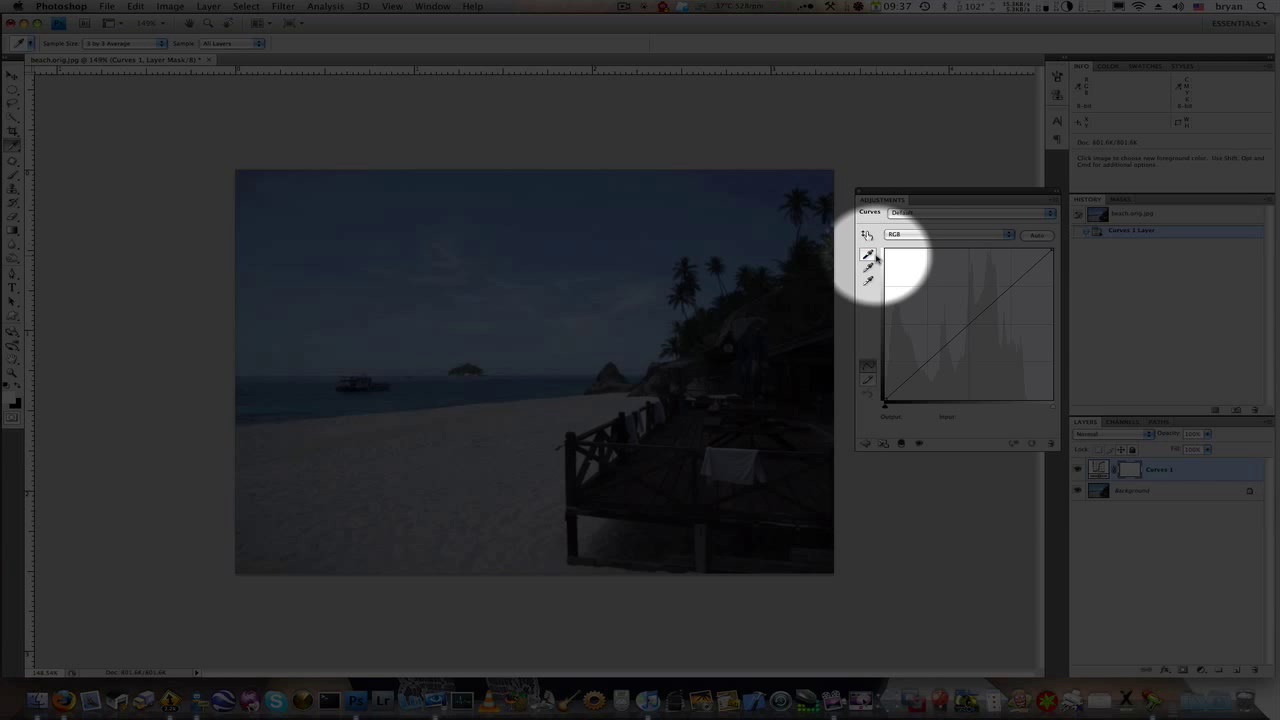
{"action": "left_click", "coordinate": [869, 267]}
{"action": "left_click", "coordinate": [870, 281]}
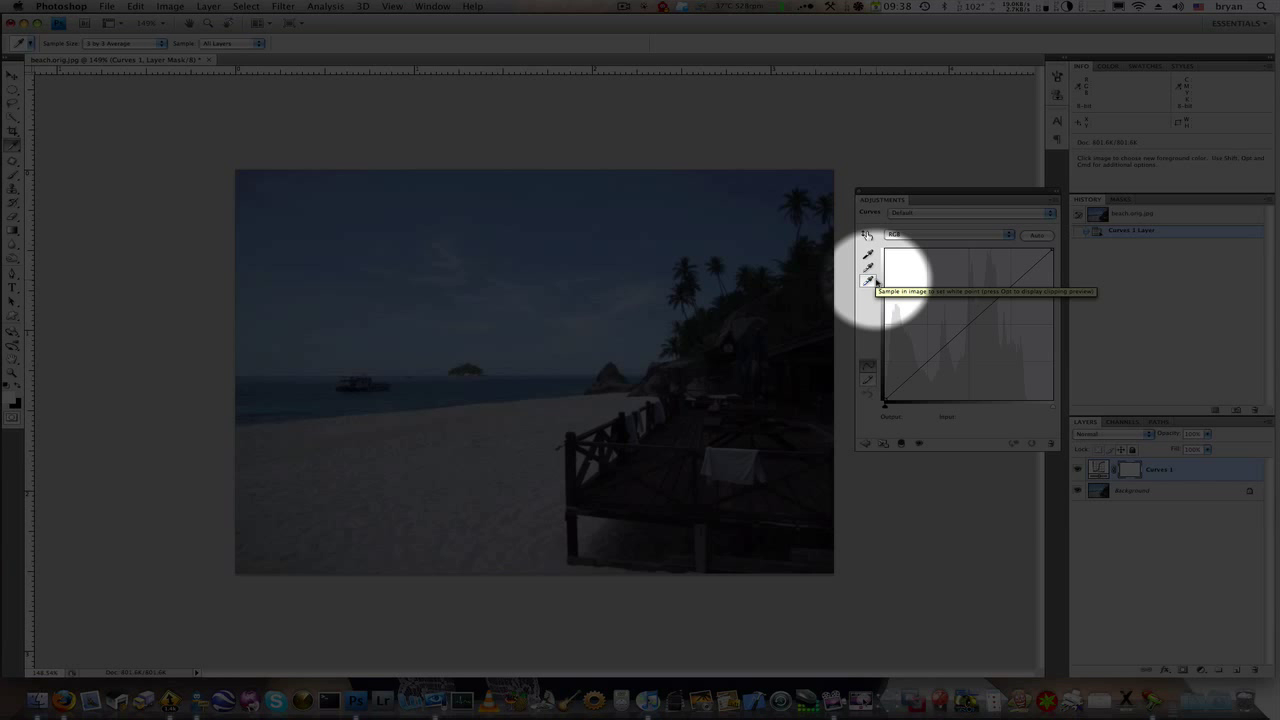
{"action": "left_click", "coordinate": [869, 256]}
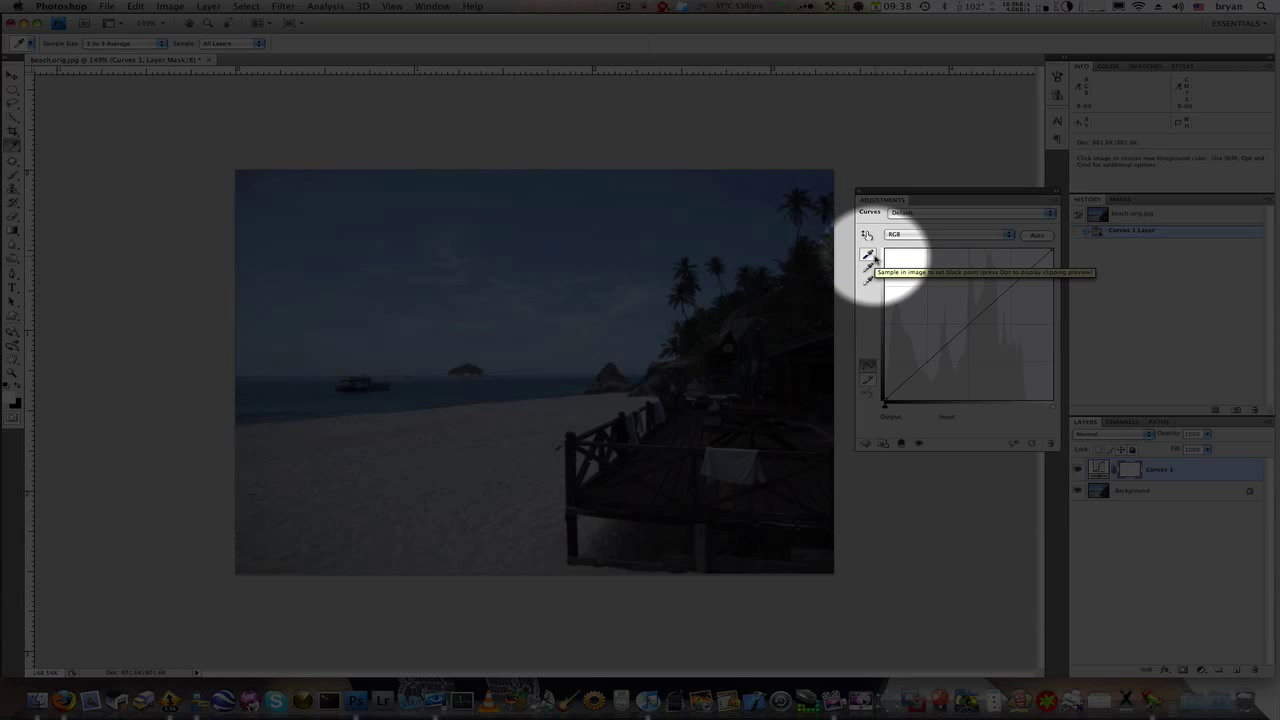
{"action": "left_click", "coordinate": [870, 257]}
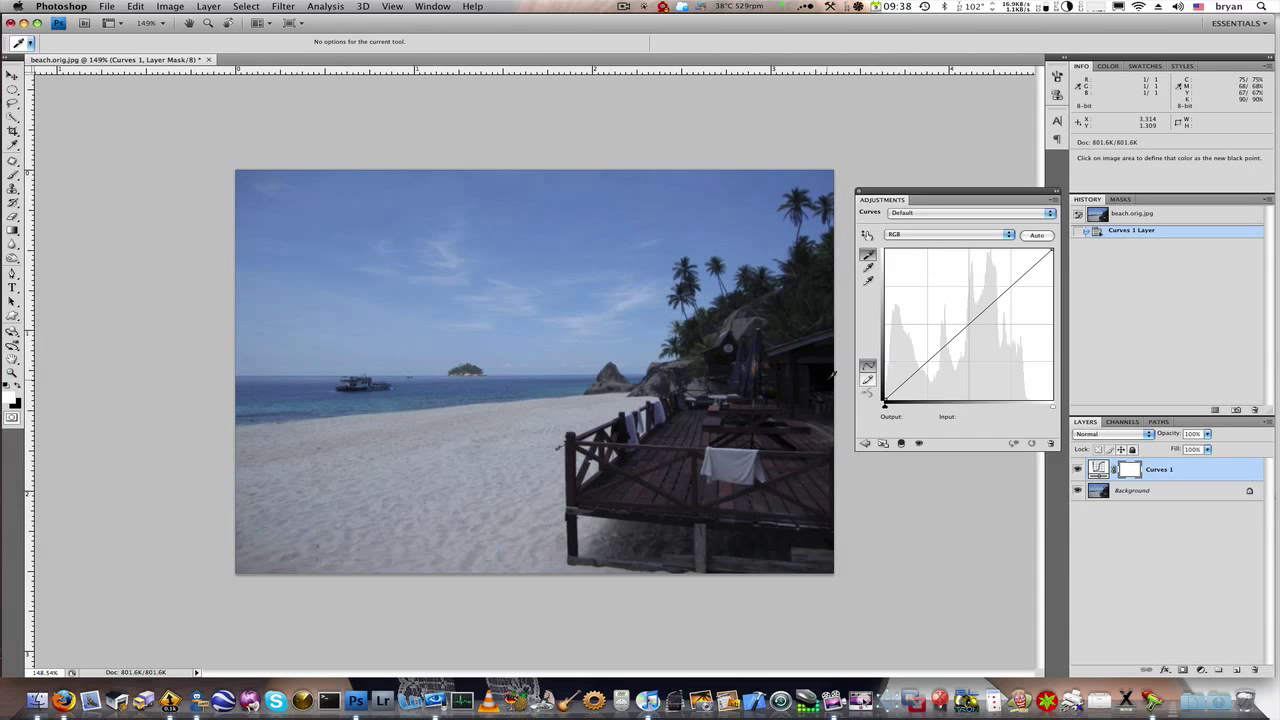
{"action": "left_click", "coordinate": [833, 374]}
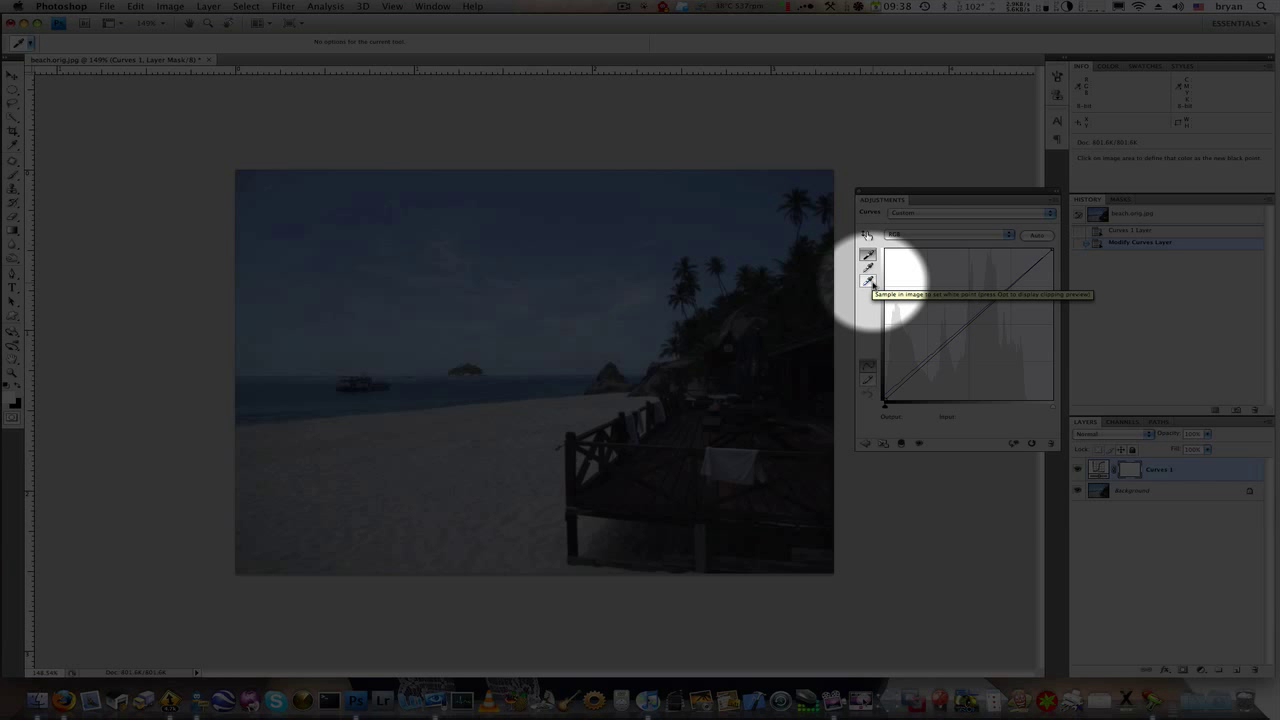
Set the Curves white point by sampling a bright sky area of the photo
{"action": "left_click", "coordinate": [870, 282]}
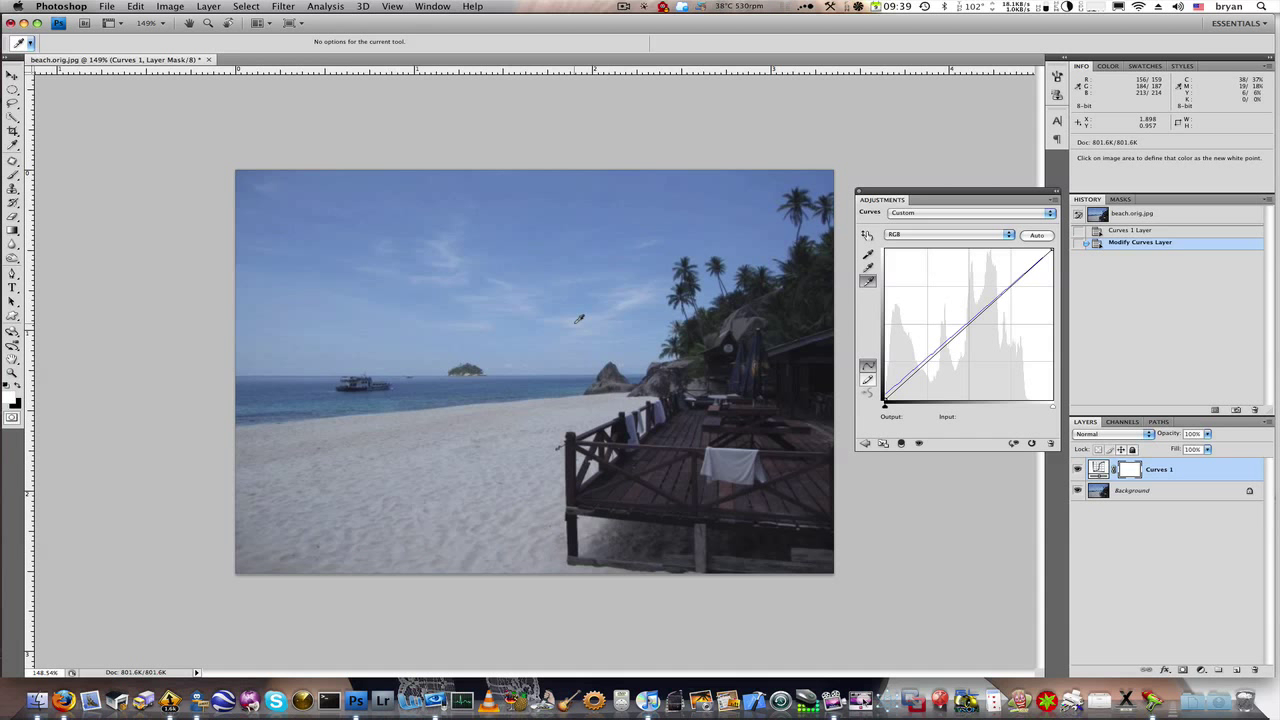
{"action": "left_click", "coordinate": [578, 319]}
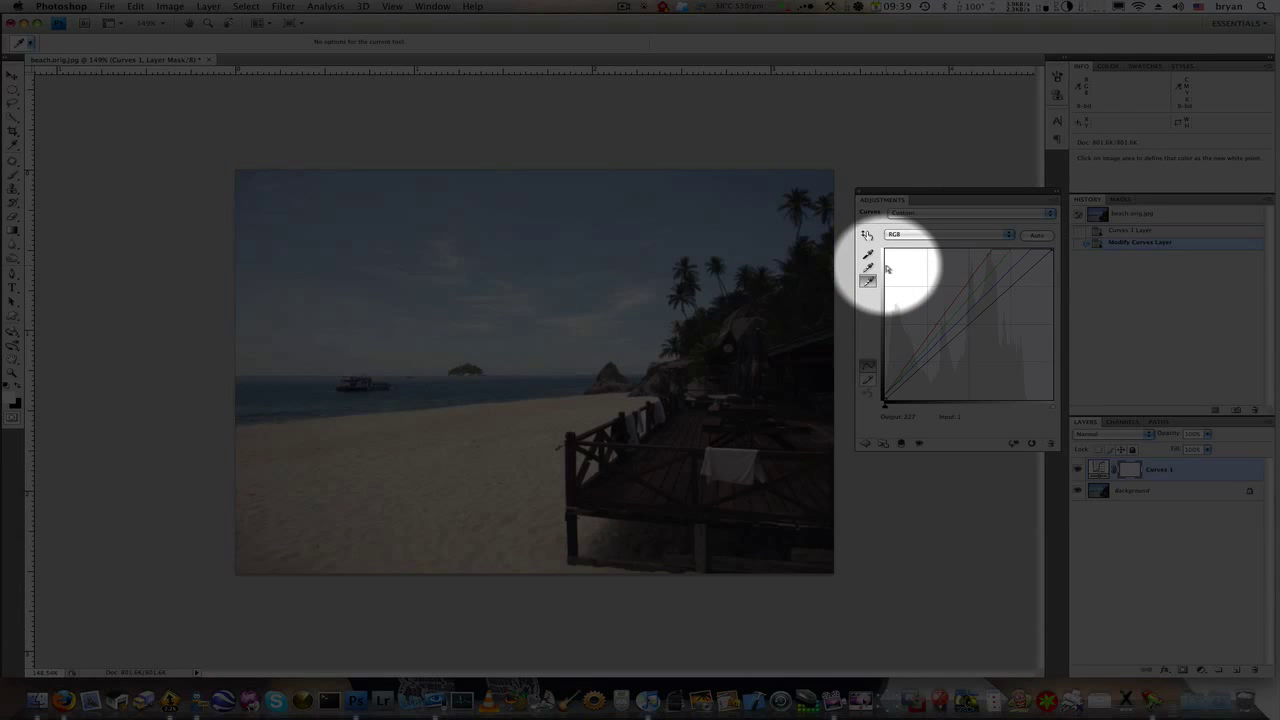
Use the gray-point eyedropper to remove the blue cast, then close the Curves settings
{"action": "left_click", "coordinate": [868, 267]}
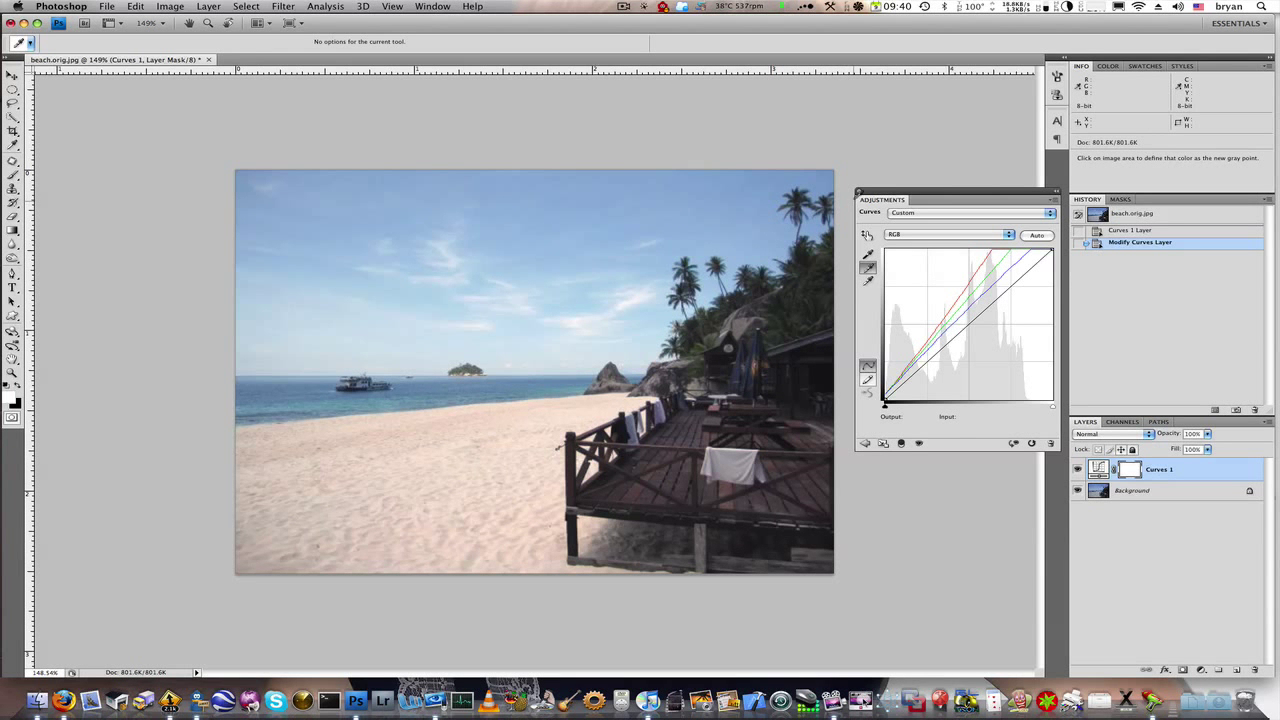
{"action": "left_click", "coordinate": [860, 191]}
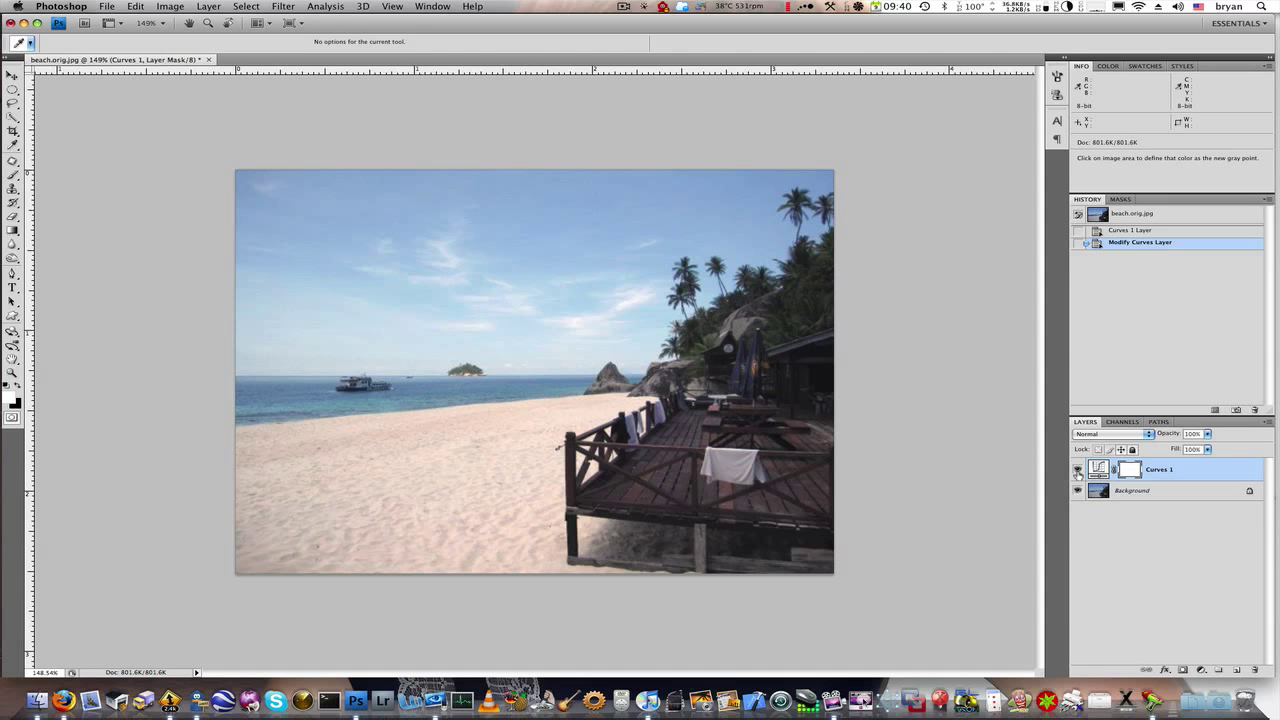
{"action": "left_click", "coordinate": [1078, 470]}
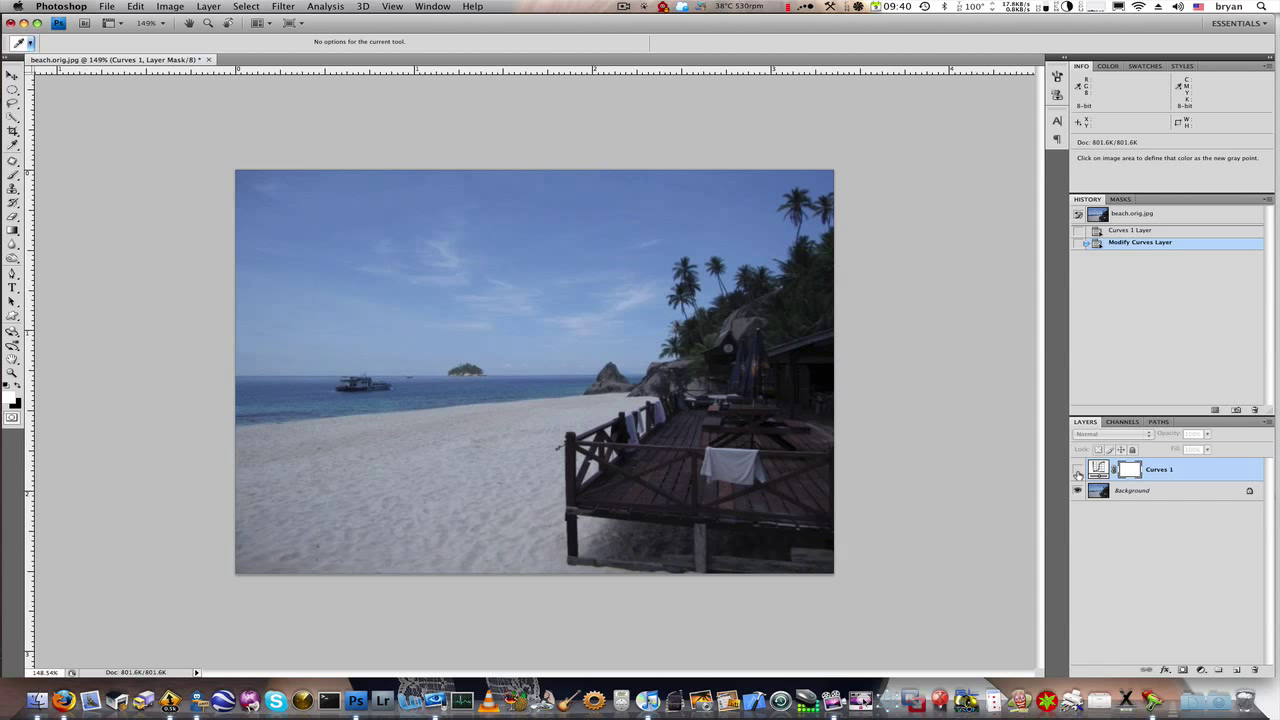
{"action": "left_click", "coordinate": [1077, 470]}
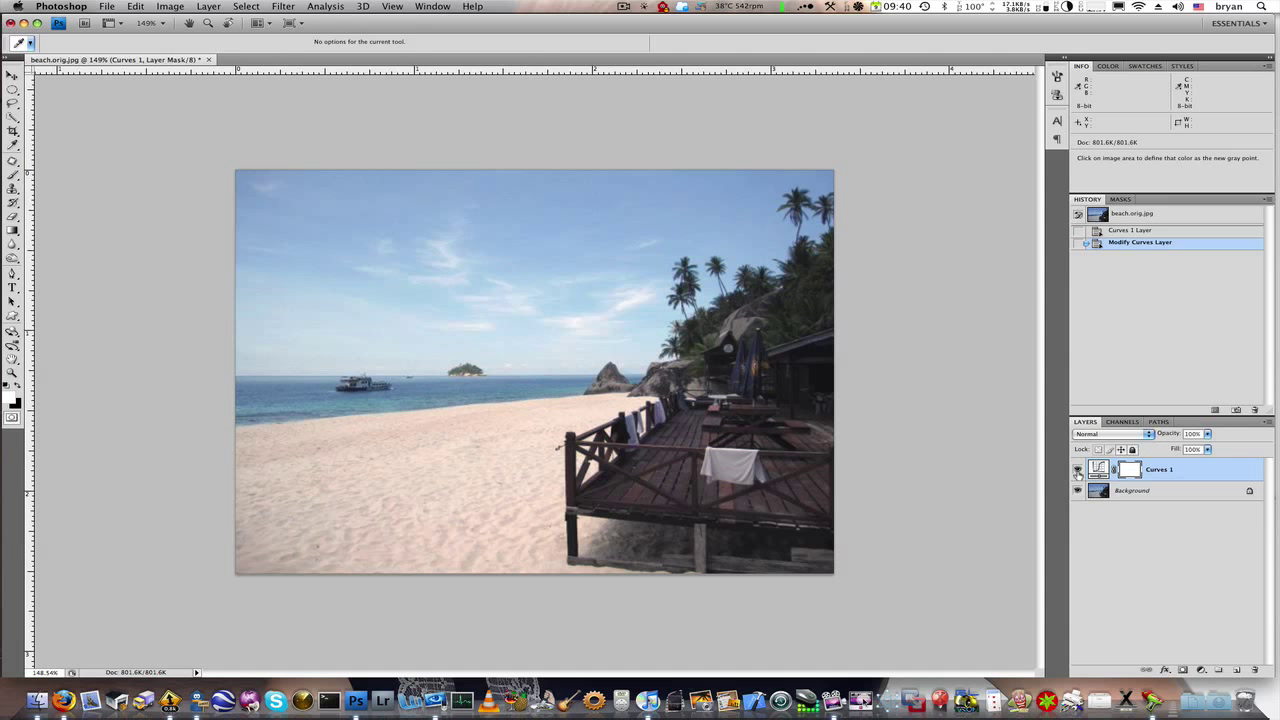
{"action": "left_click", "coordinate": [1078, 470]}
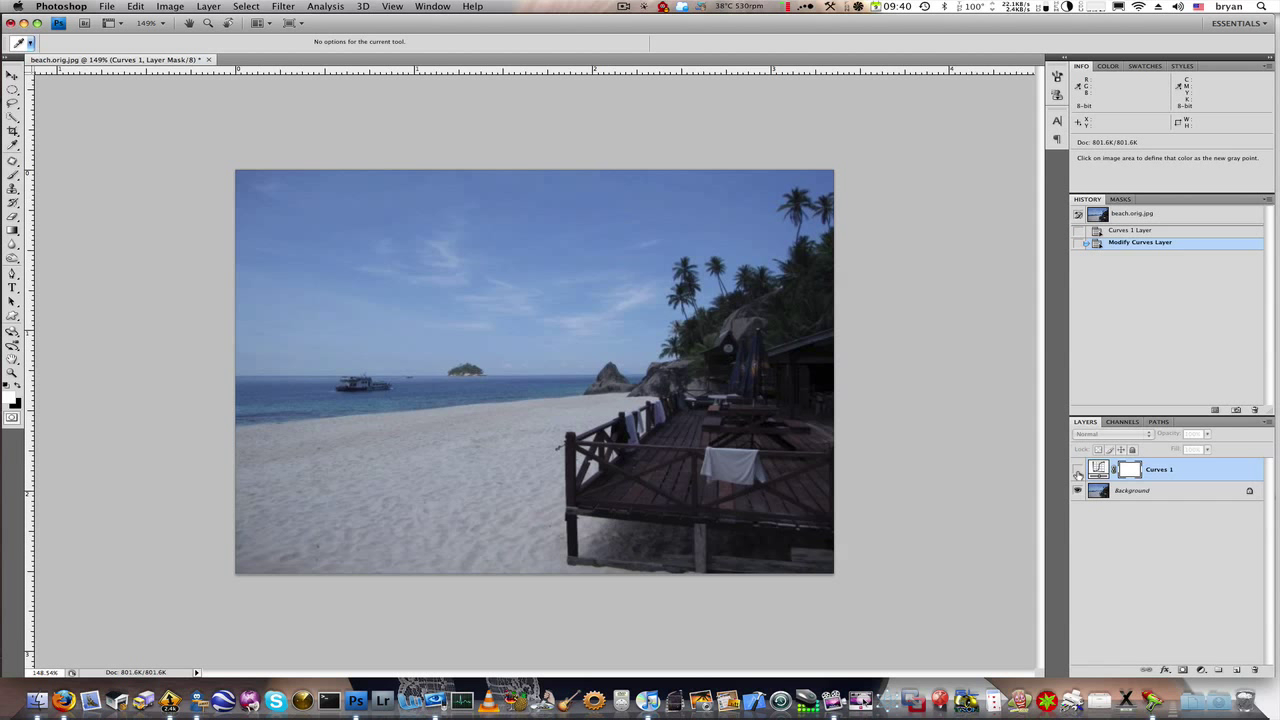
{"action": "left_click", "coordinate": [1077, 470]}
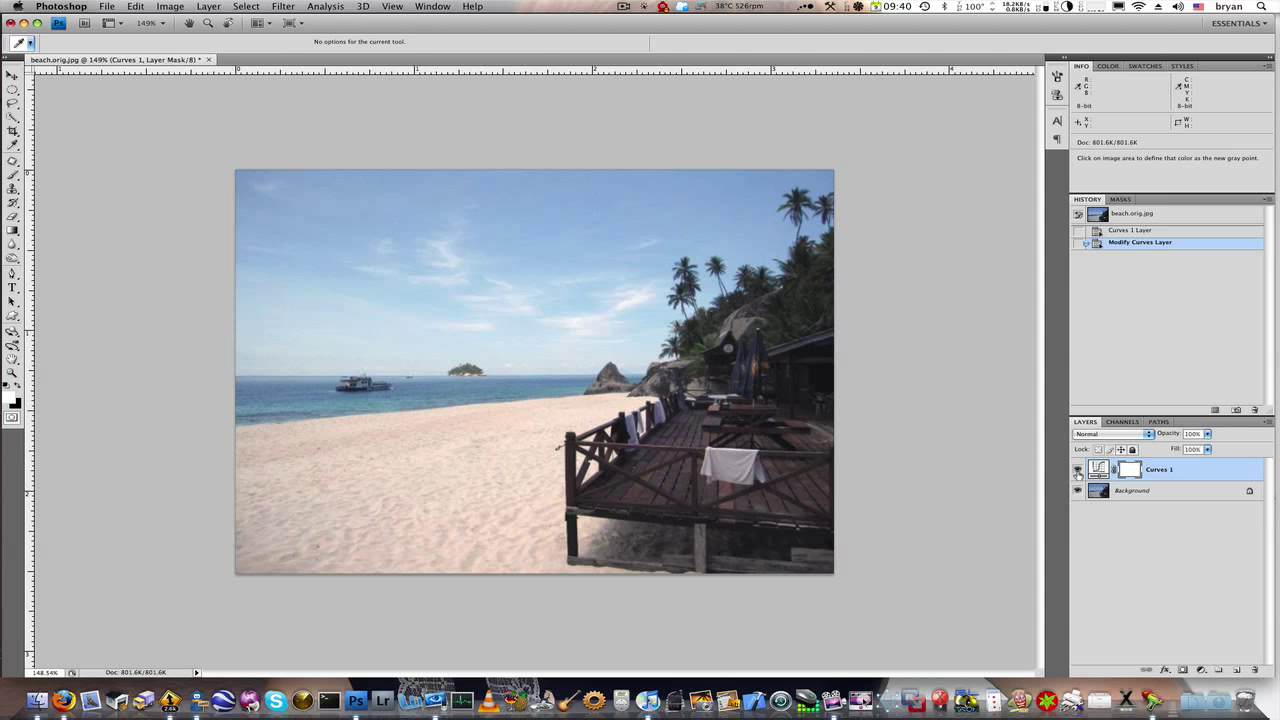